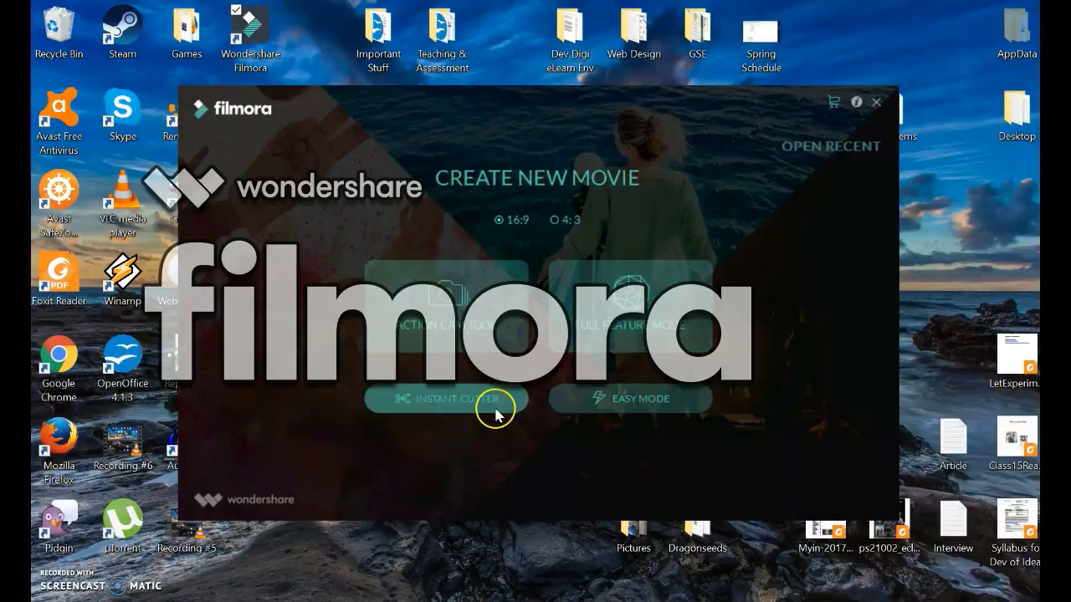
Start a new 16:9 movie in Full Feature Mode.
click(578, 405)
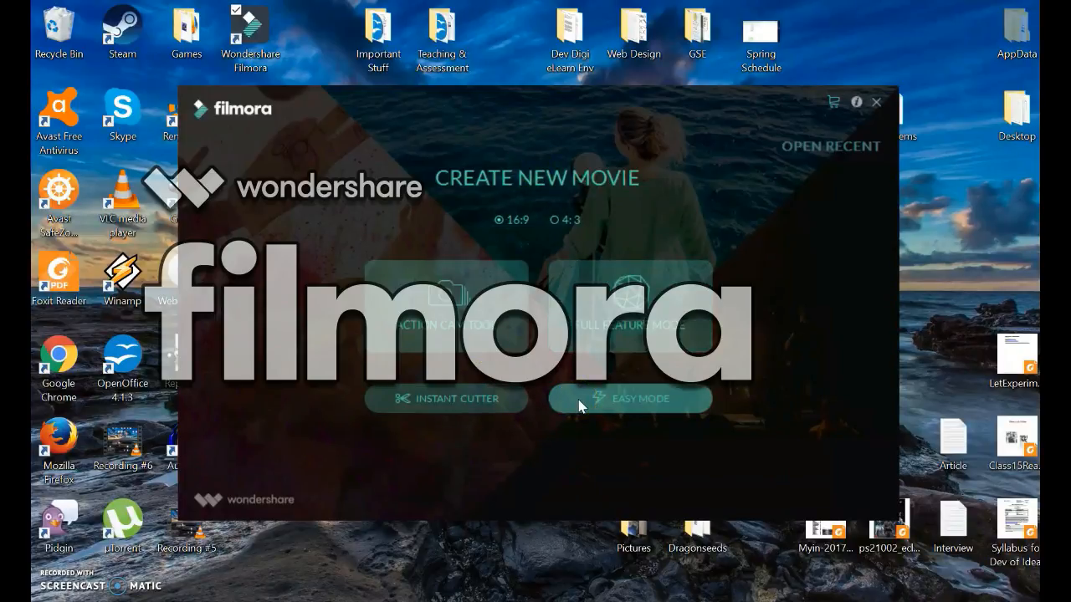
click(449, 343)
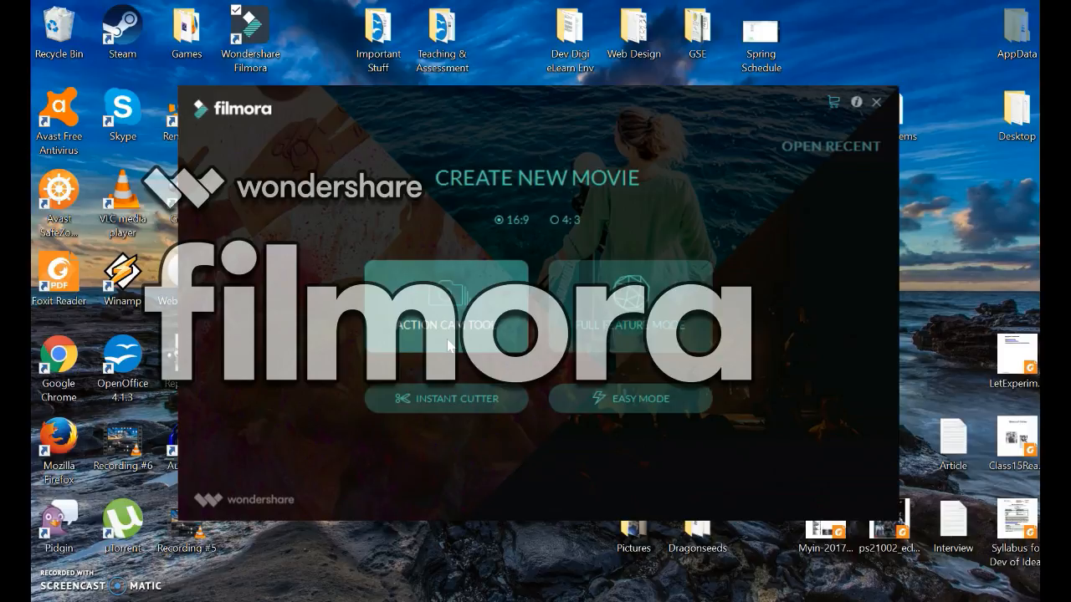
click(486, 321)
click(621, 295)
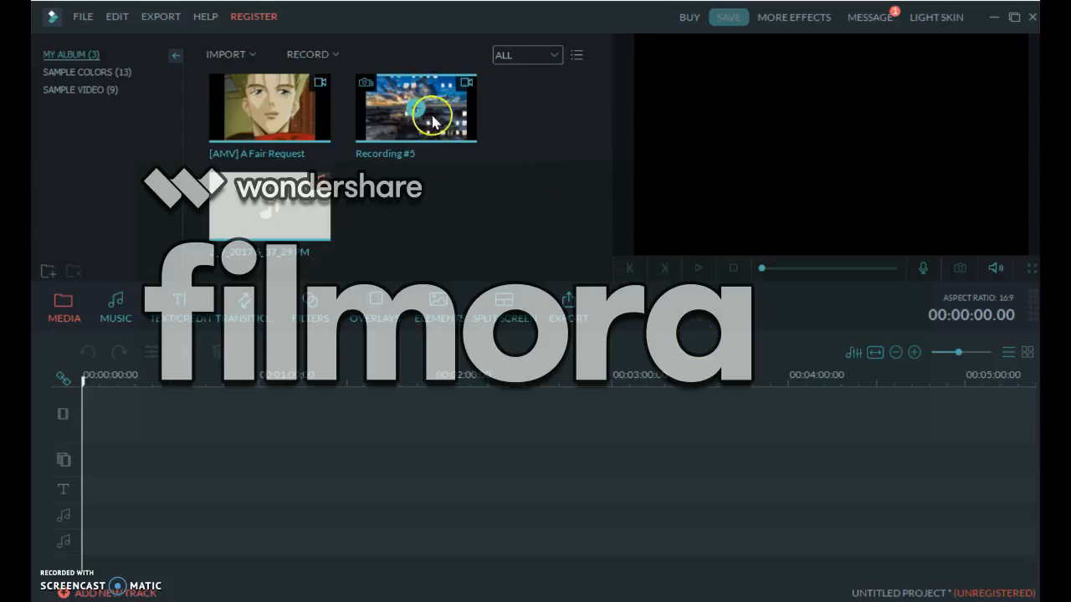
Add Recording #5 to the start of the video track, then detach its audio and delete the detached audio clip.
drag(437, 125, 370, 411)
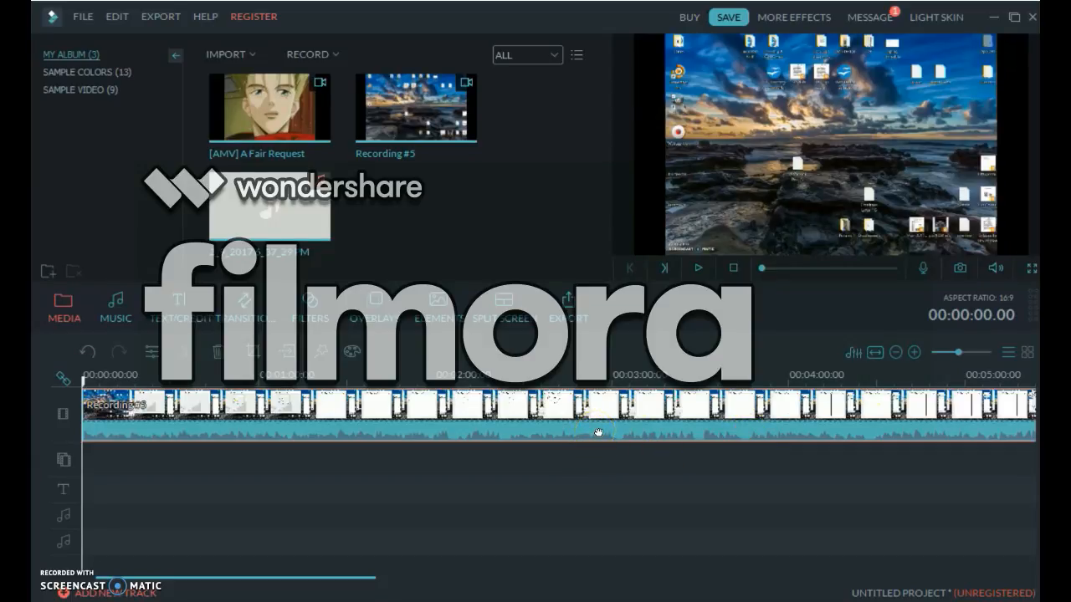
right_click(390, 434)
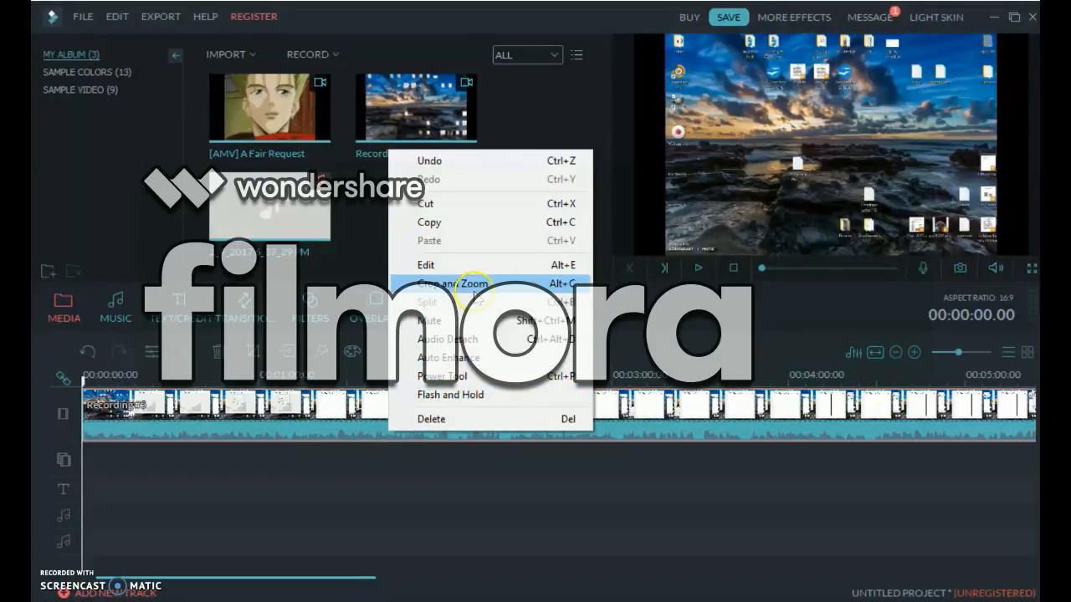
click(458, 350)
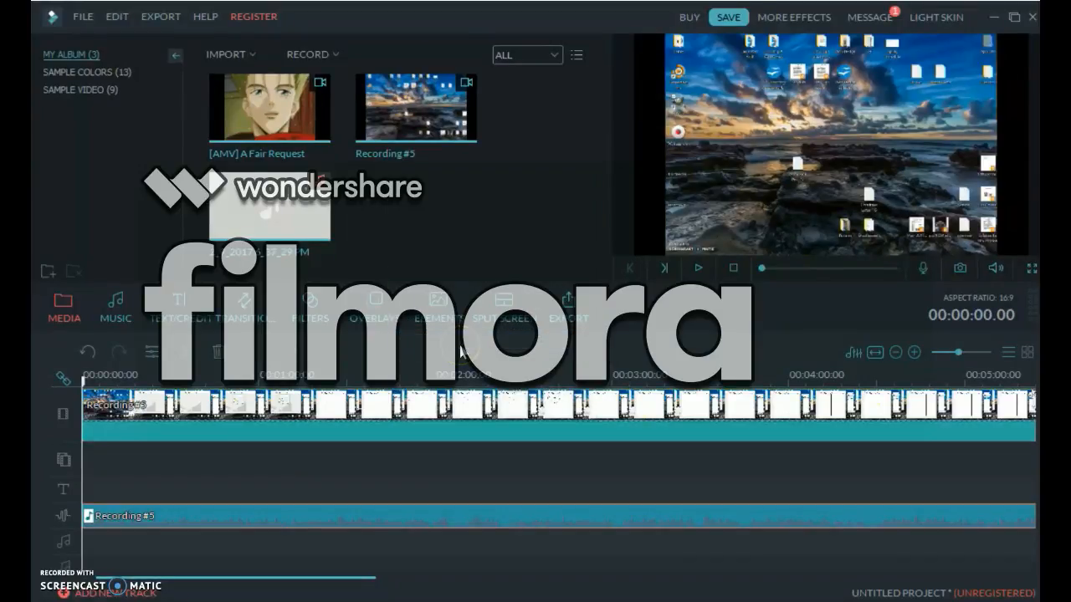
click(376, 516)
key(Delete)
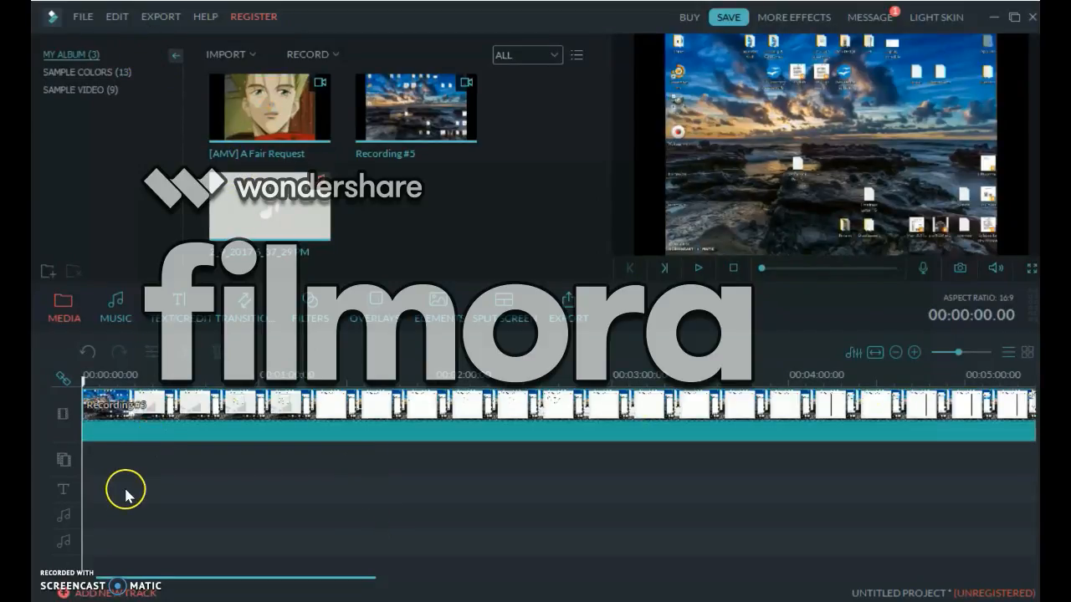
right_click(118, 520)
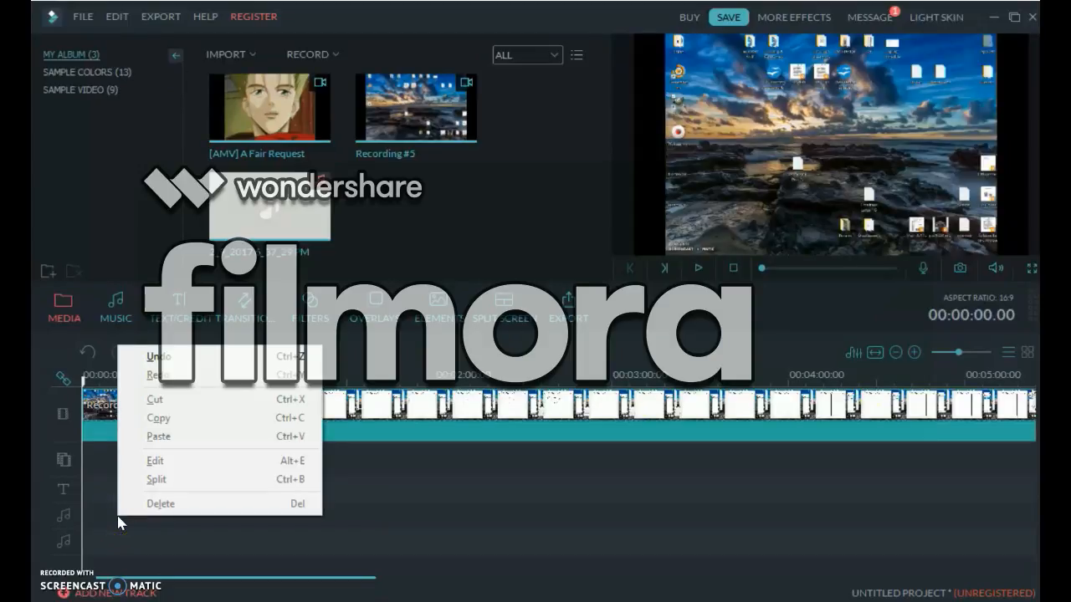
click(58, 518)
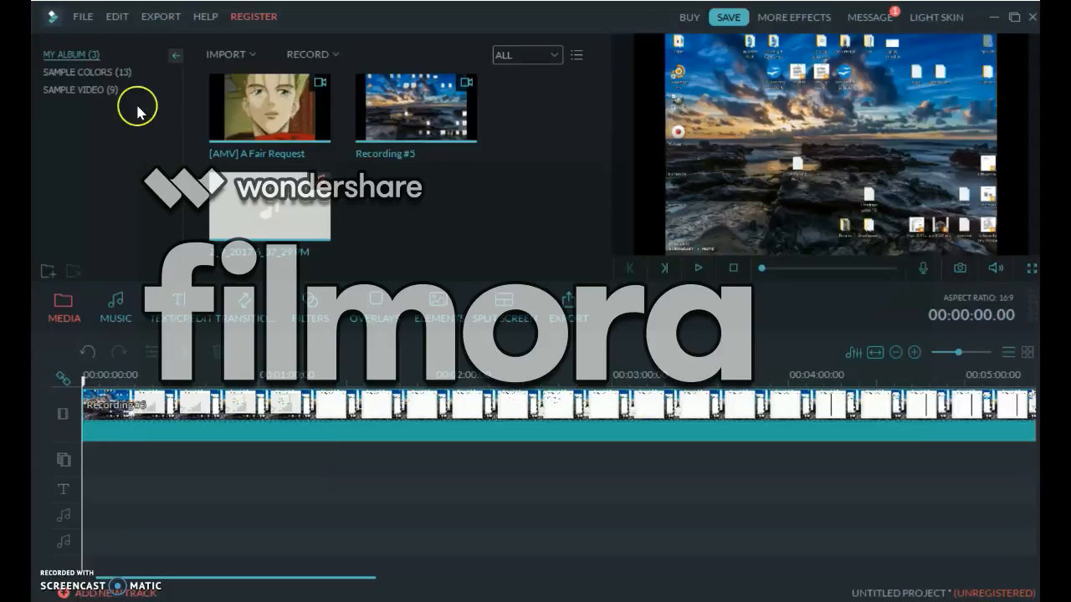
click(80, 16)
mouse_move(290, 8)
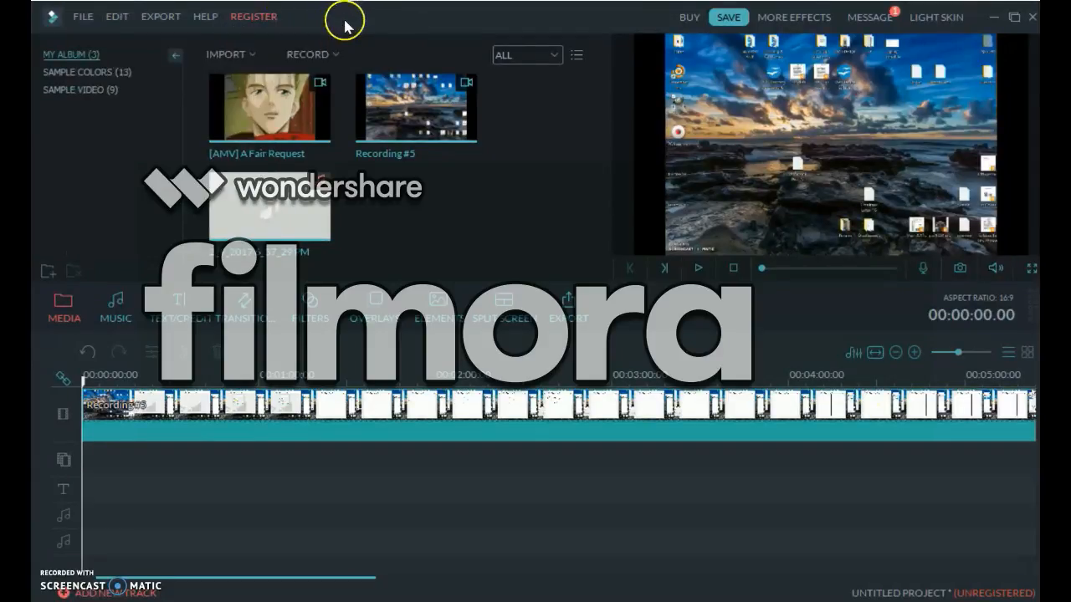
Import the MiniArt Soundtrack file from the Desktop and place it on the first audio track.
click(253, 54)
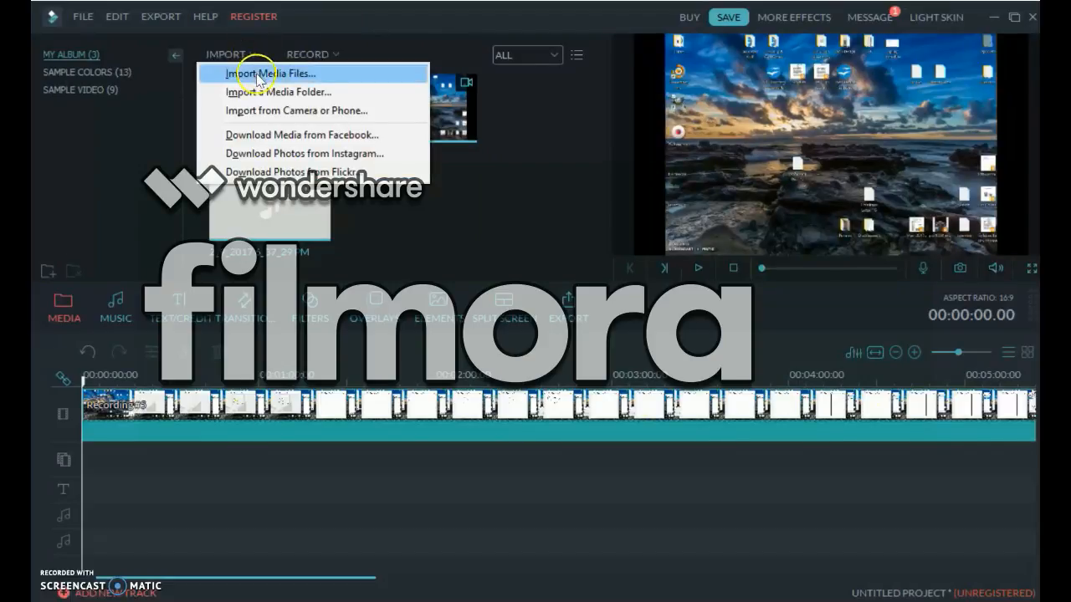
click(257, 75)
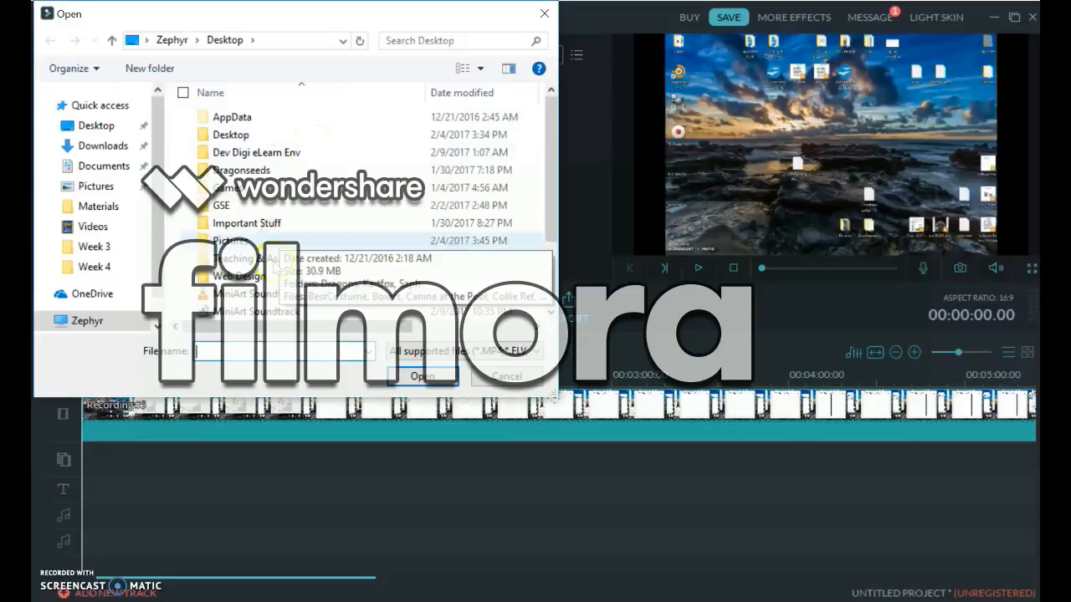
click(276, 310)
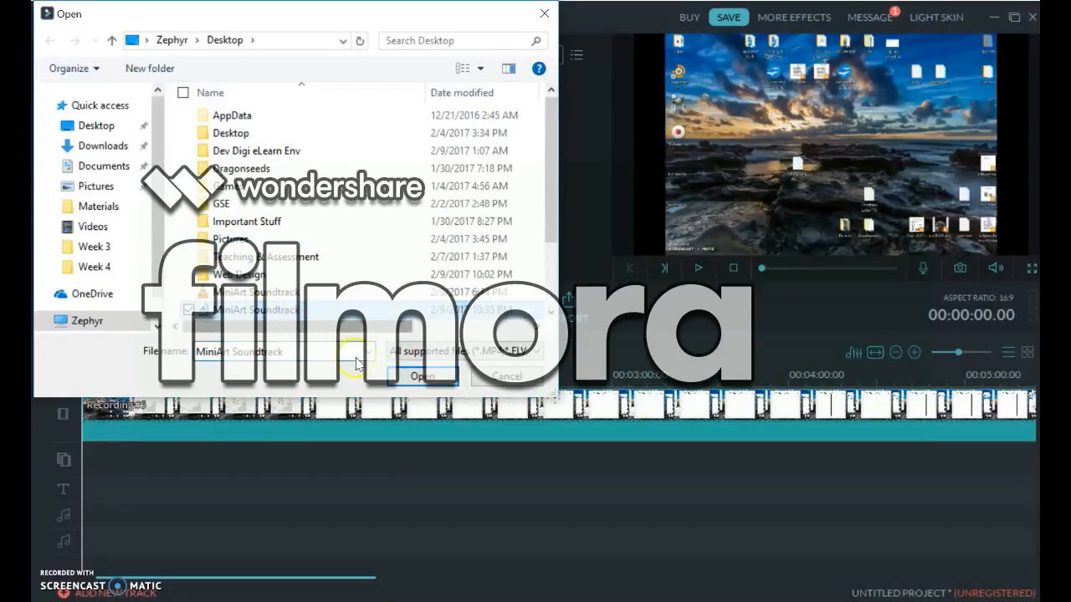
click(423, 376)
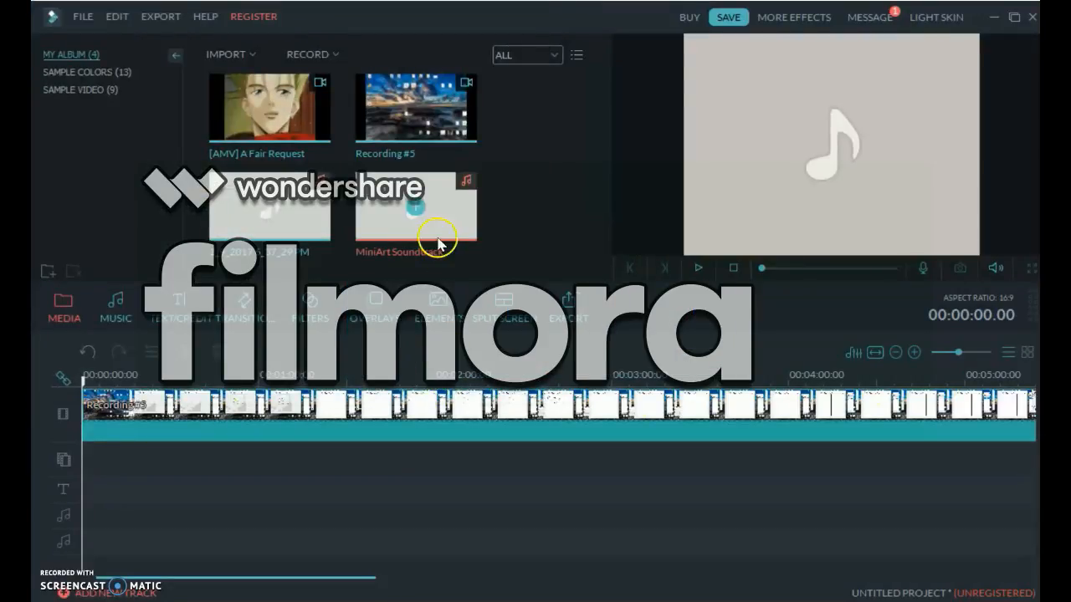
drag(437, 240, 111, 484)
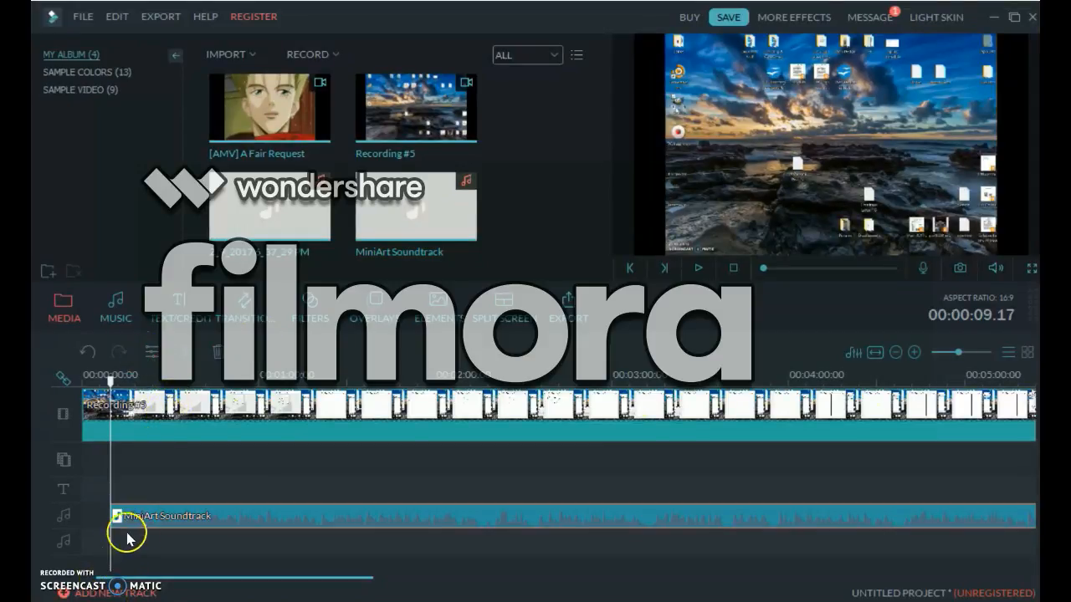
Preview the soundtrack against the video and shift the MiniArt Soundtrack clip to the very start of the timeline.
key(space)
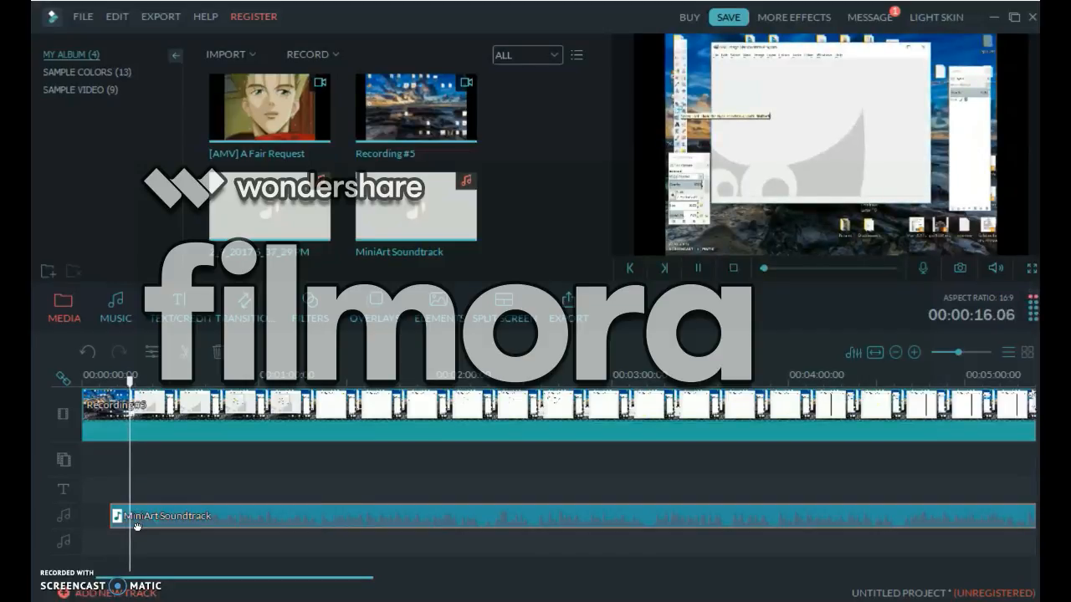
key(space)
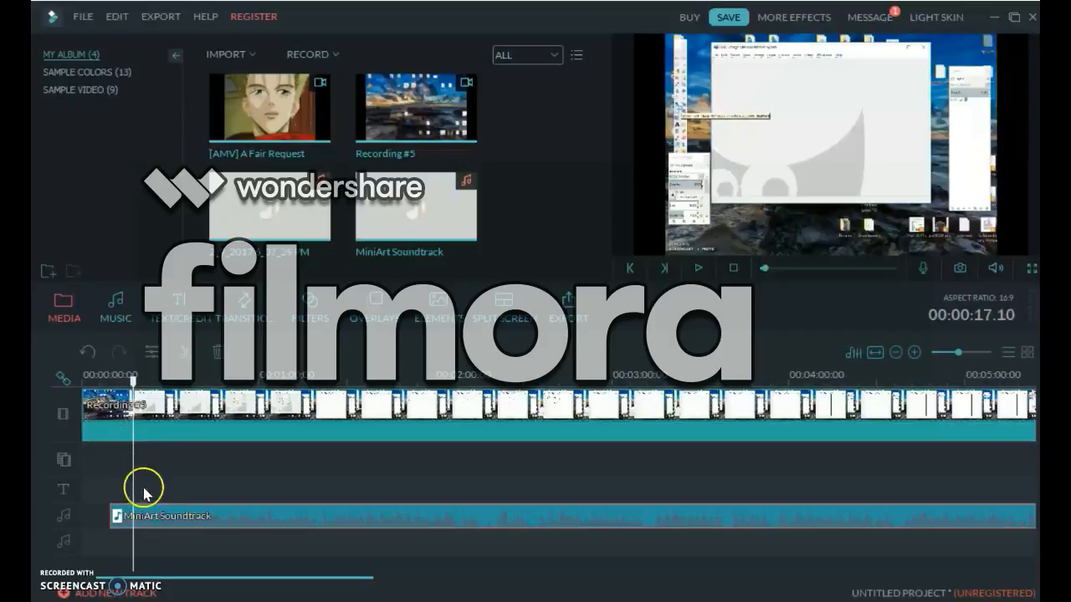
click(242, 514)
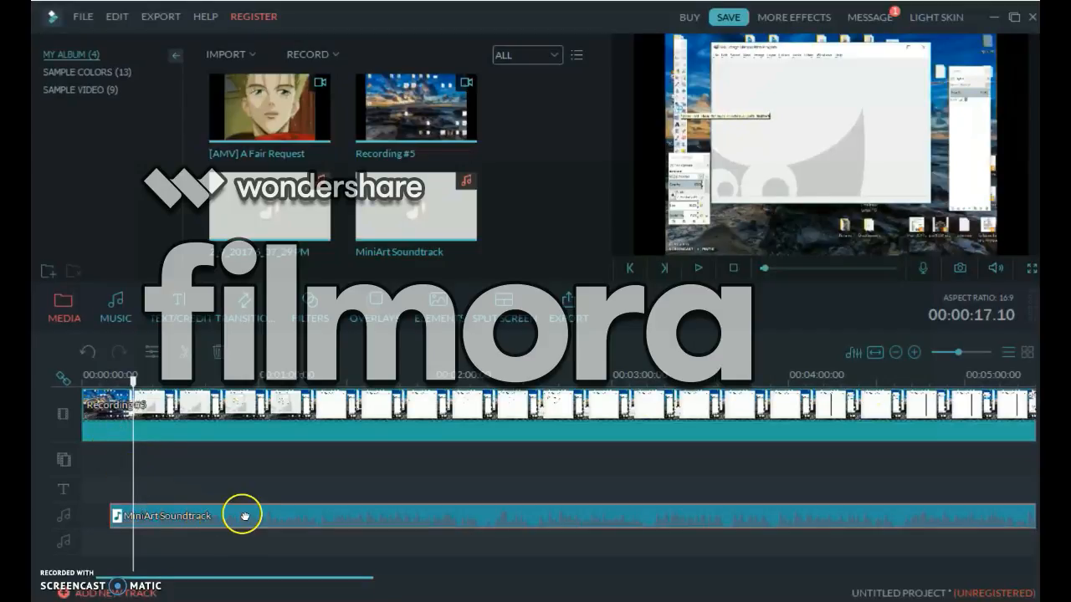
drag(246, 516, 206, 513)
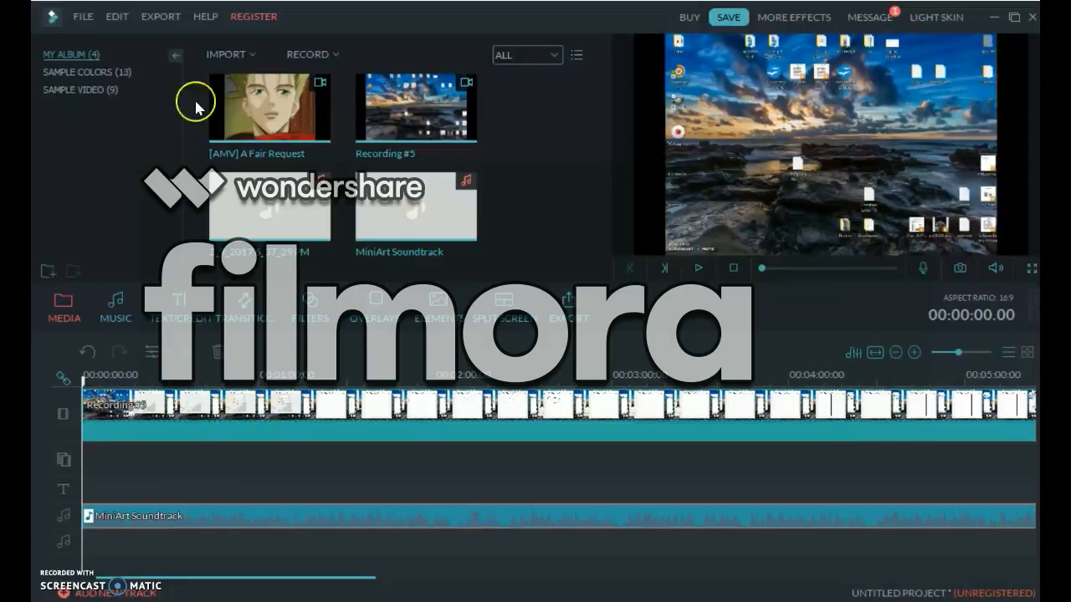
Export the project as a MOV video file, continuing with the unregistered trial version.
click(157, 19)
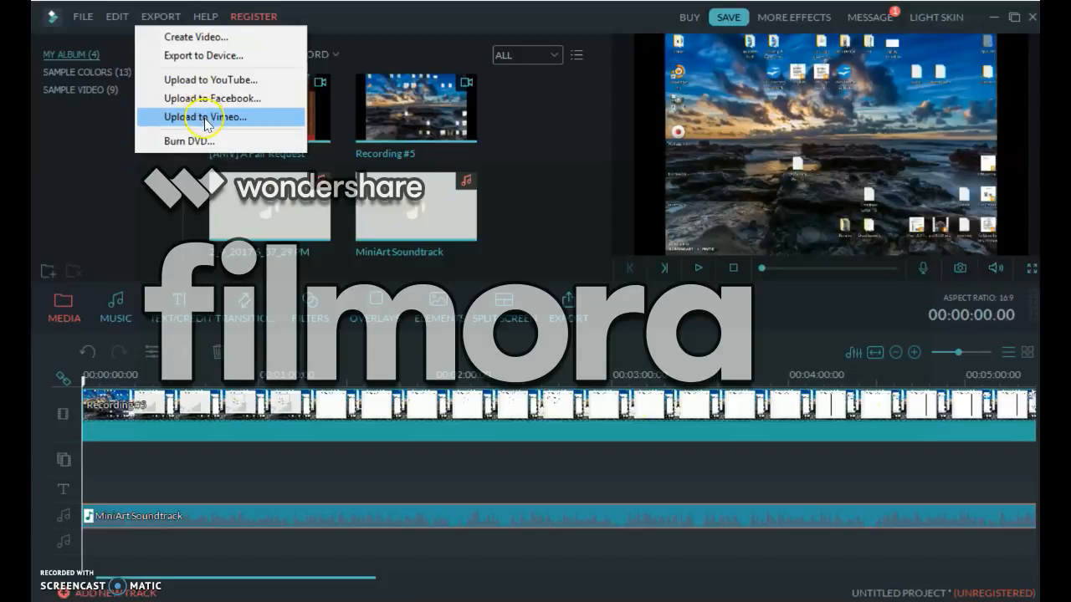
click(532, 167)
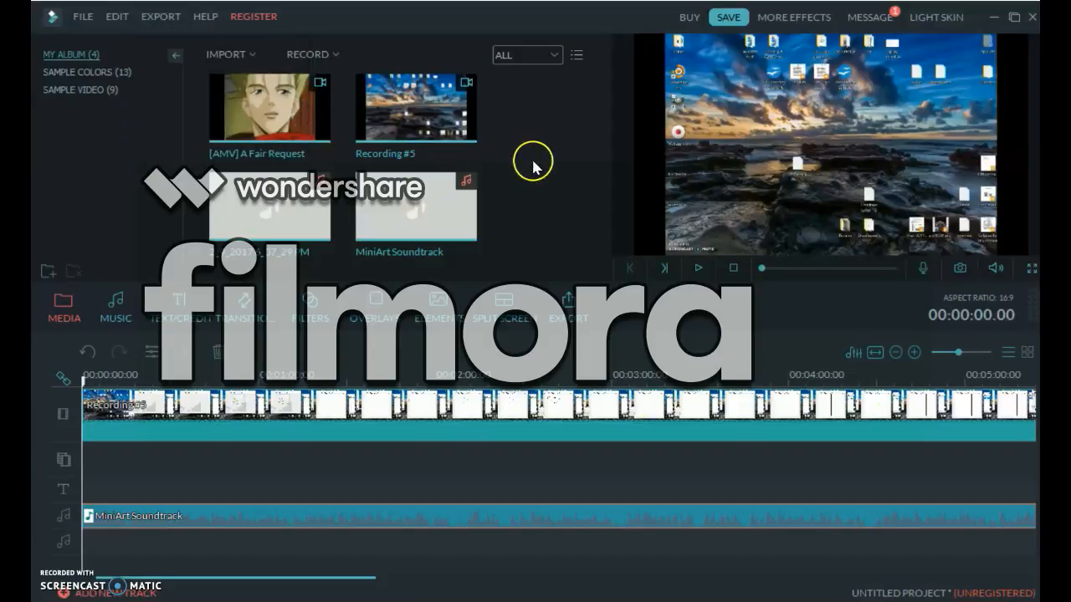
click(568, 303)
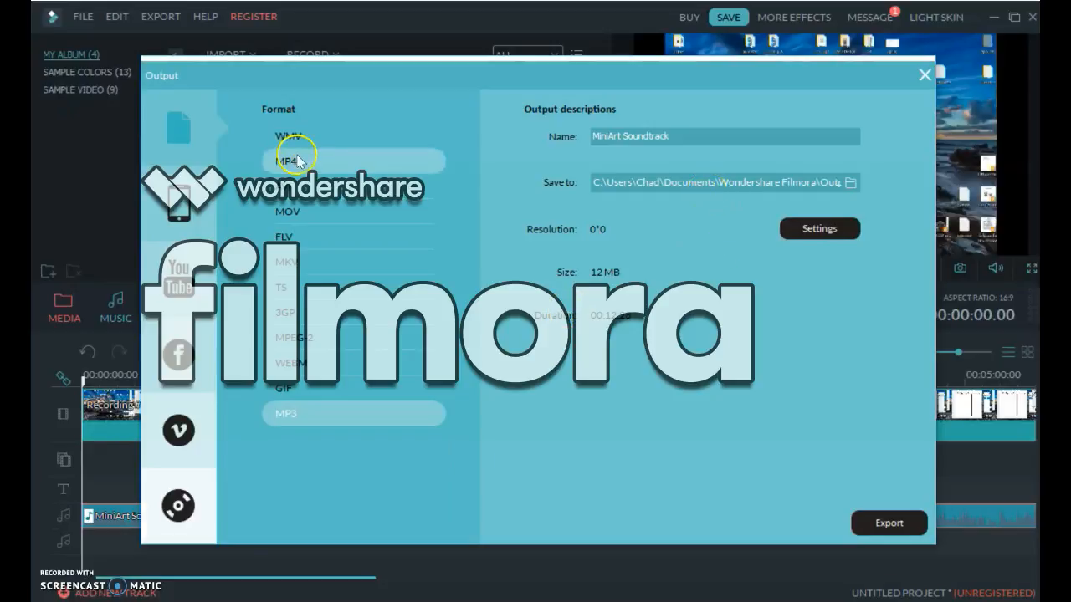
click(294, 213)
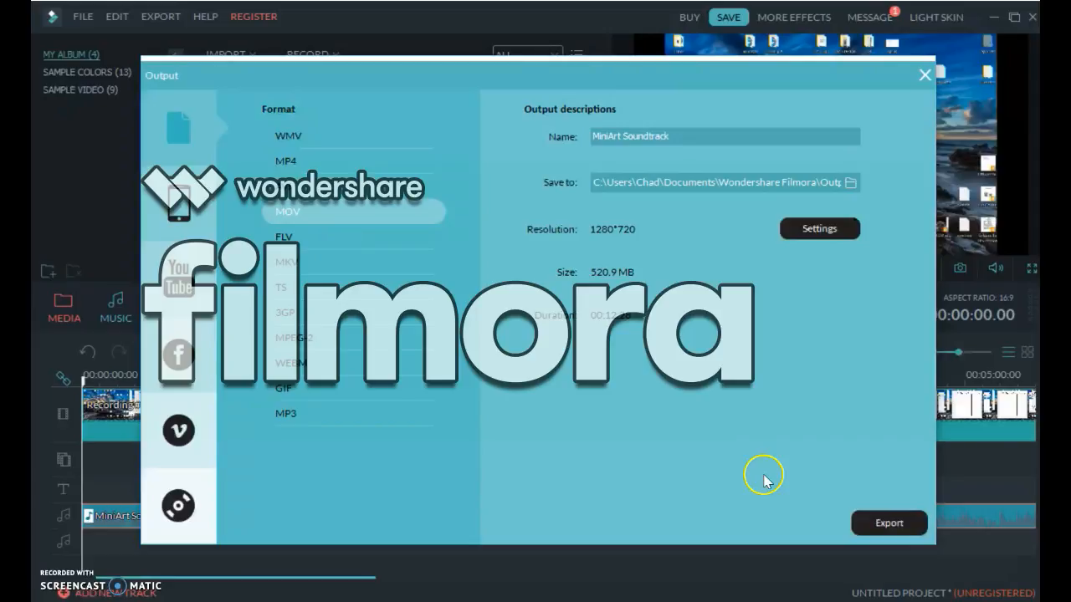
click(847, 520)
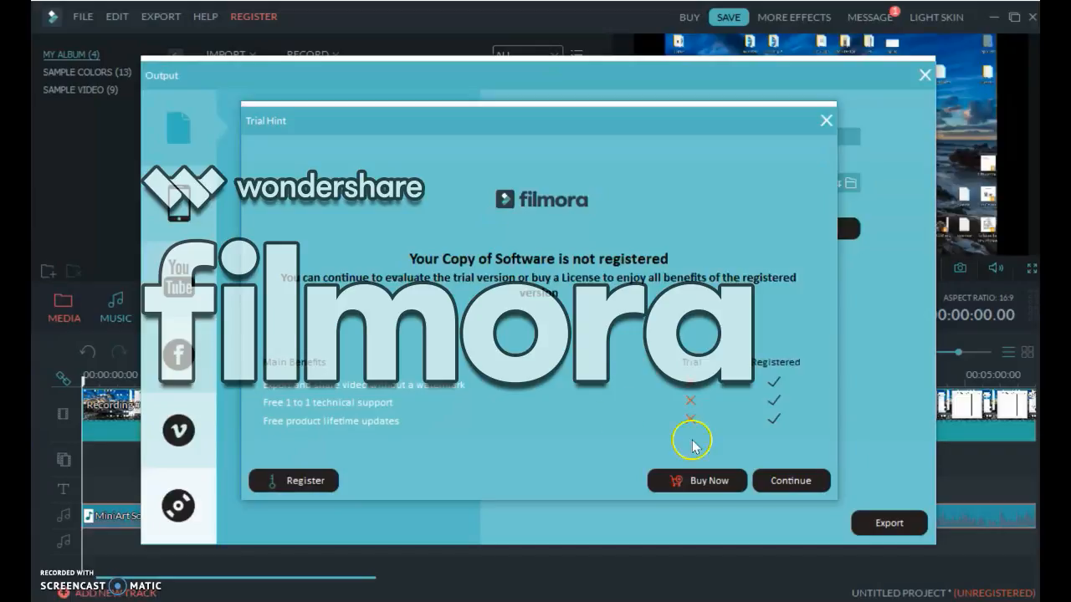
click(786, 481)
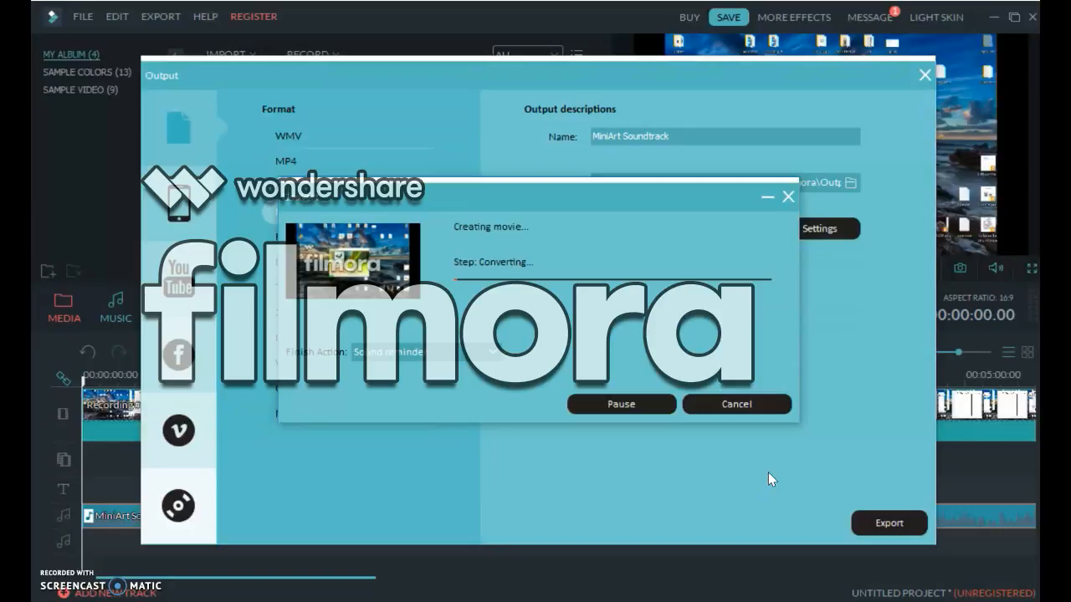
Move the conversion window aside while the export runs, and close it and the output dialog once the conversion is complete.
click(767, 195)
key(alt+Tab)
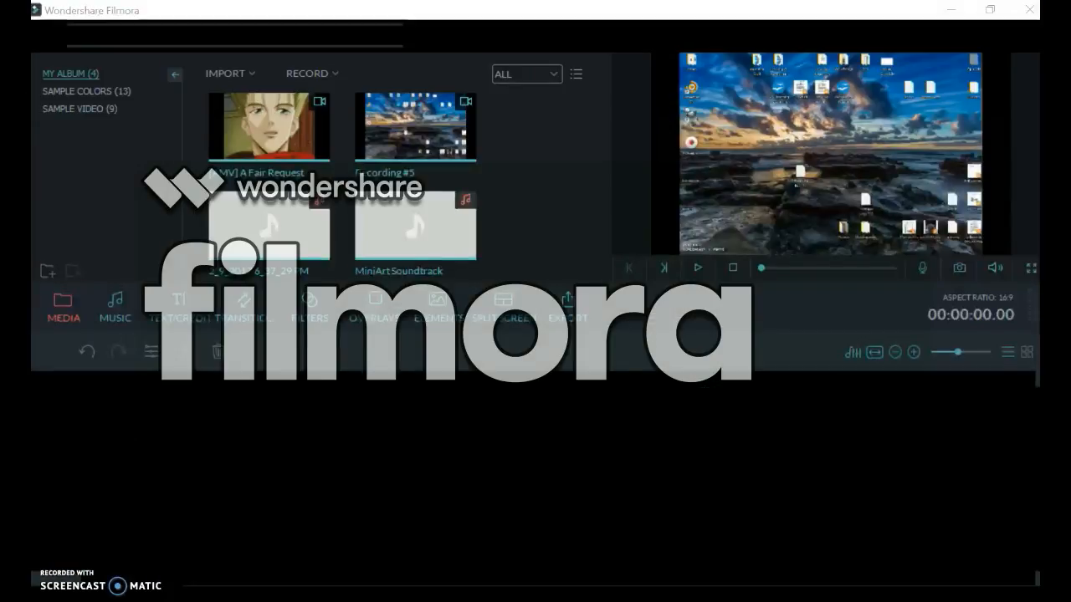
drag(654, 196, 629, 536)
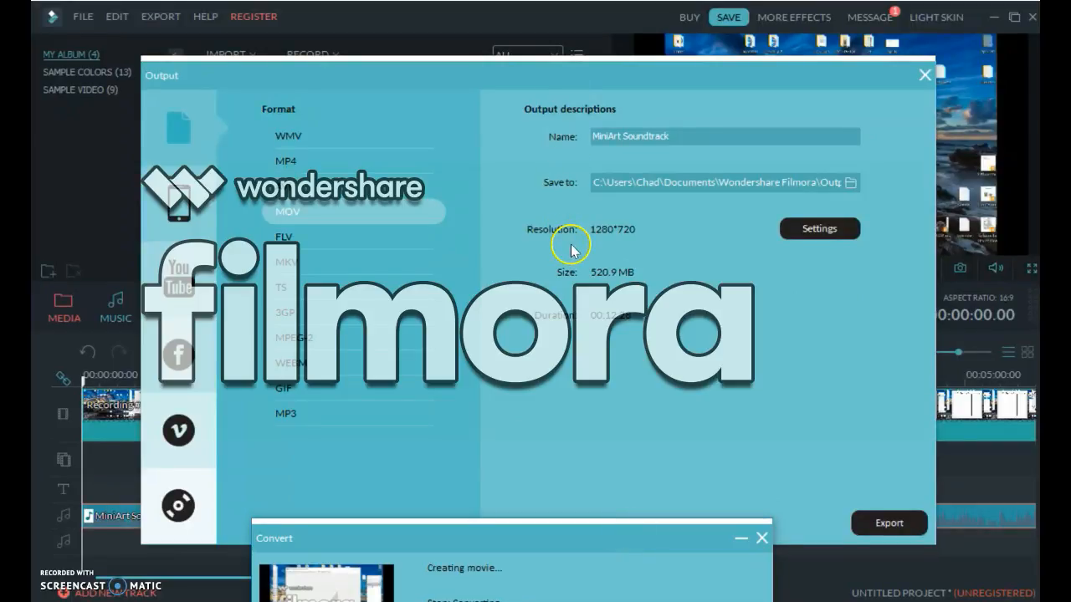
drag(376, 527, 470, 336)
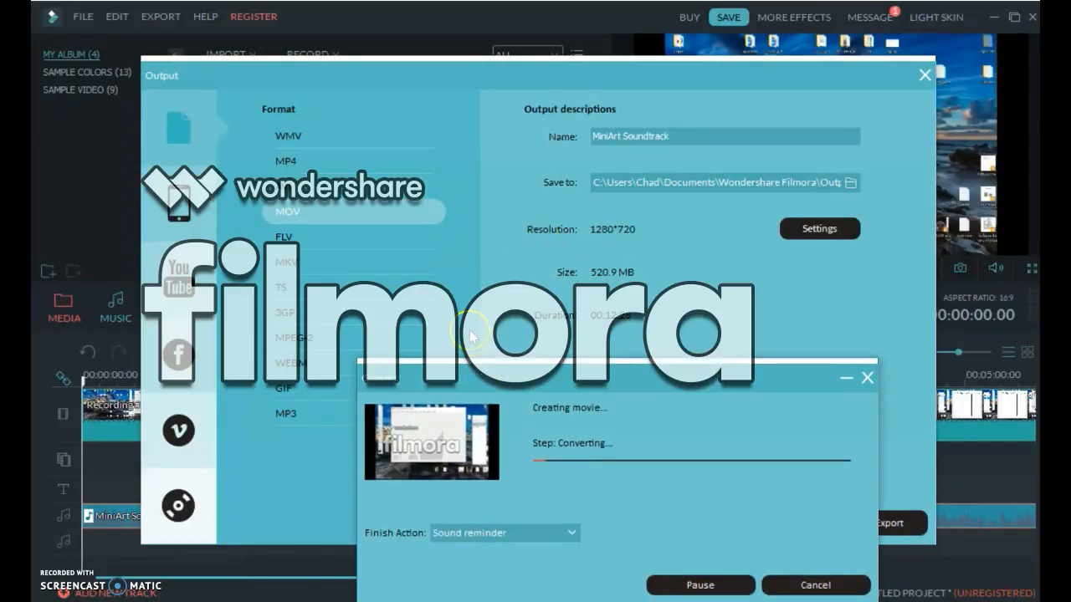
drag(495, 376, 617, 384)
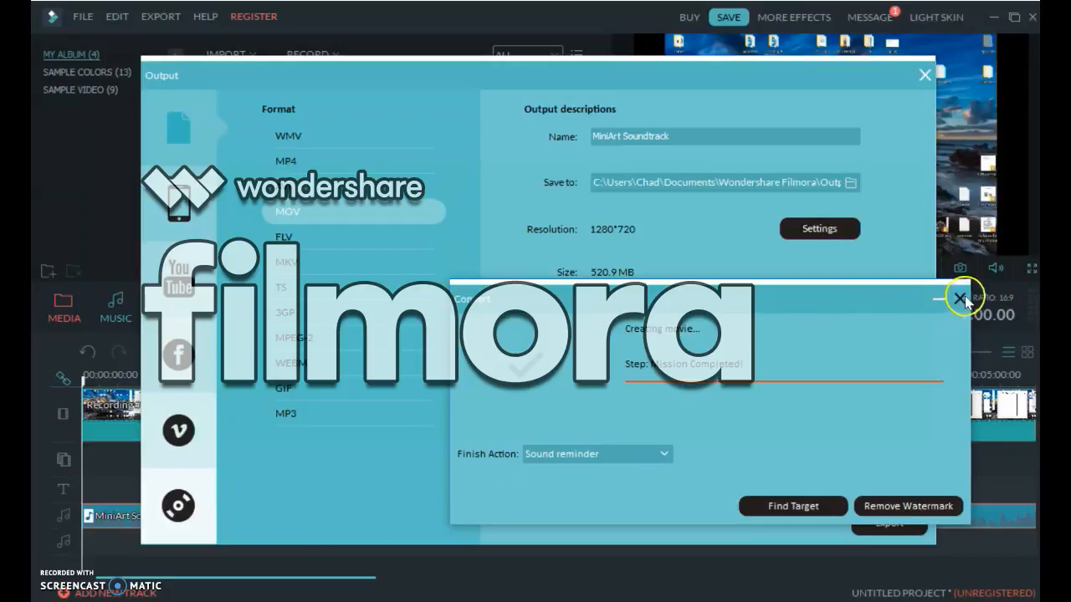
click(961, 297)
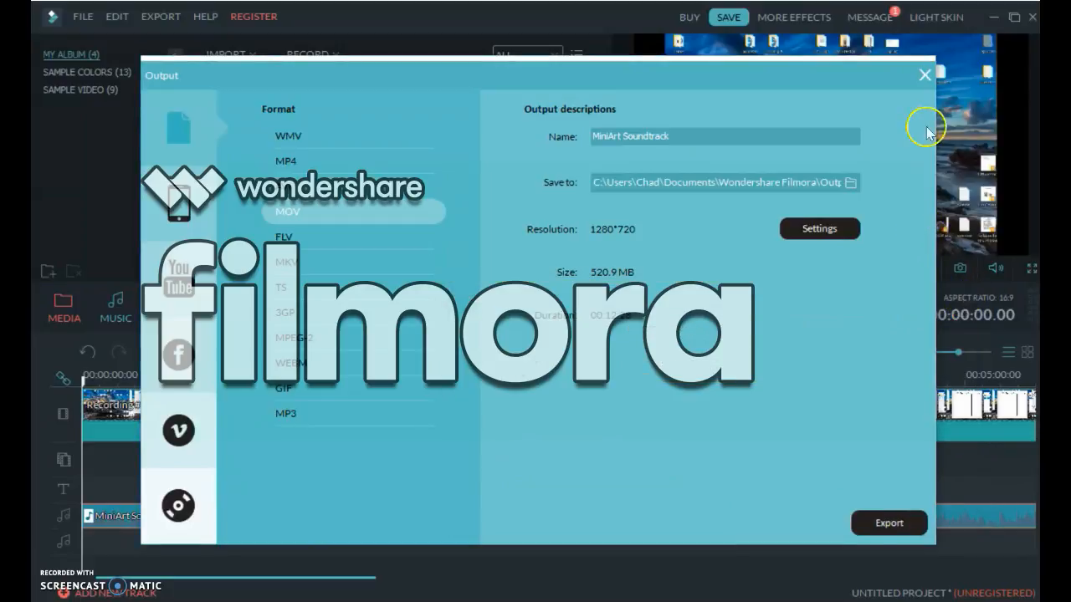
click(924, 74)
Open the editing options for the Recording #5 clip on the video track.
click(597, 414)
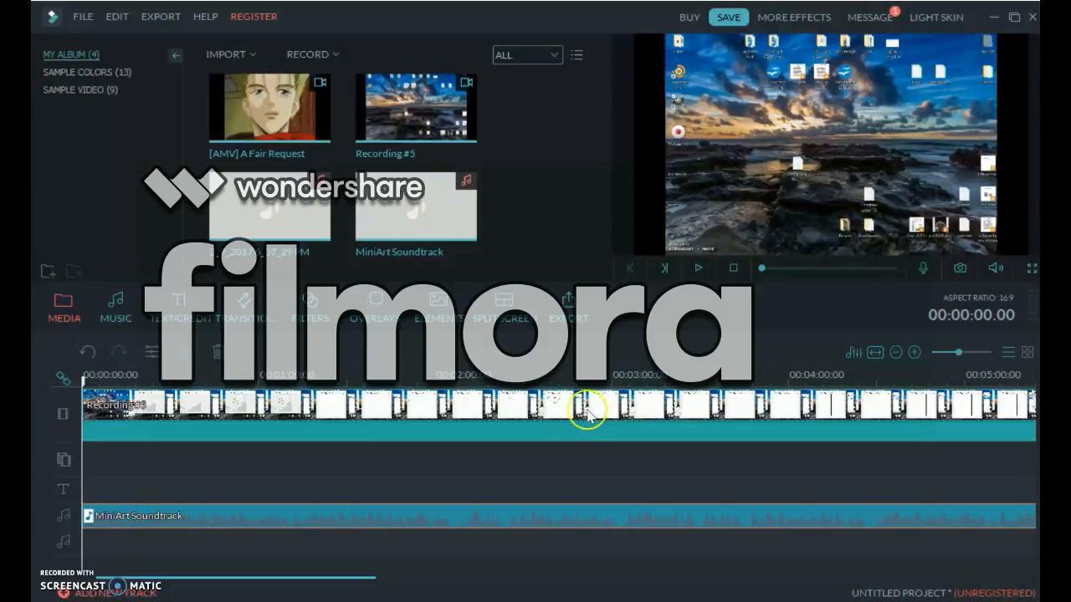
right_click(526, 405)
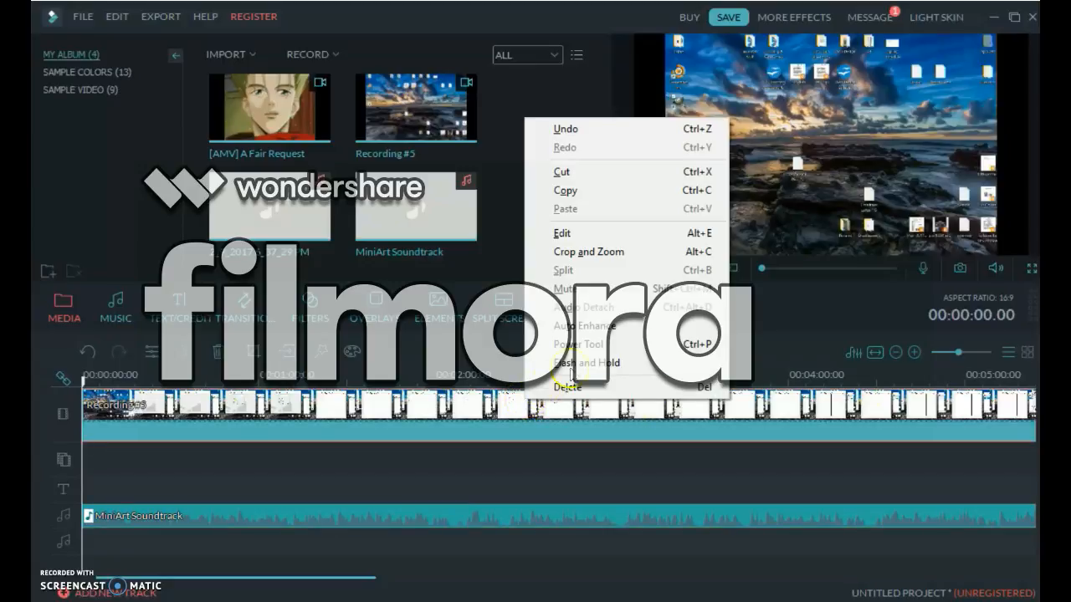